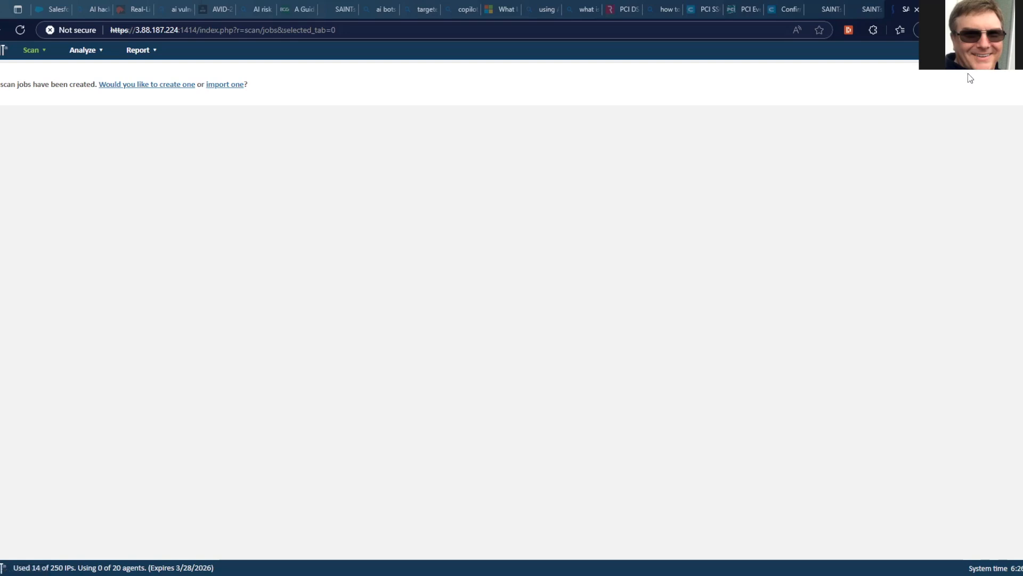
Create a scan job named "PCI ASV scan1" with the Compliance category's PCI External policy and proceed to its targets.
{"action": "mouse_move", "coordinate": [975, 52]}
{"action": "left_click", "coordinate": [162, 85]}
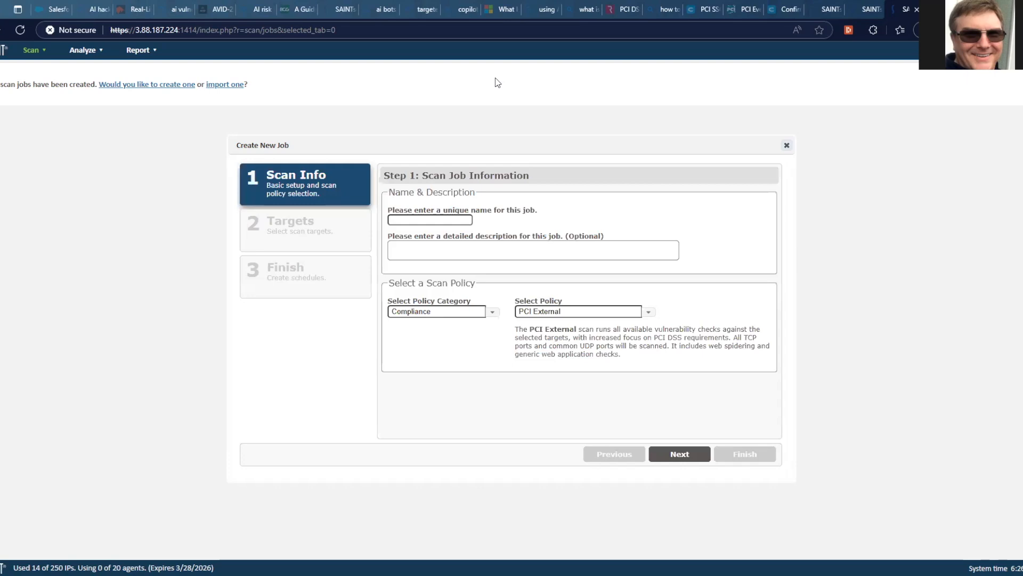
{"action": "left_click", "coordinate": [427, 220]}
{"action": "type", "text": "PCI ASV scan1"}
{"action": "left_click", "coordinate": [465, 249]}
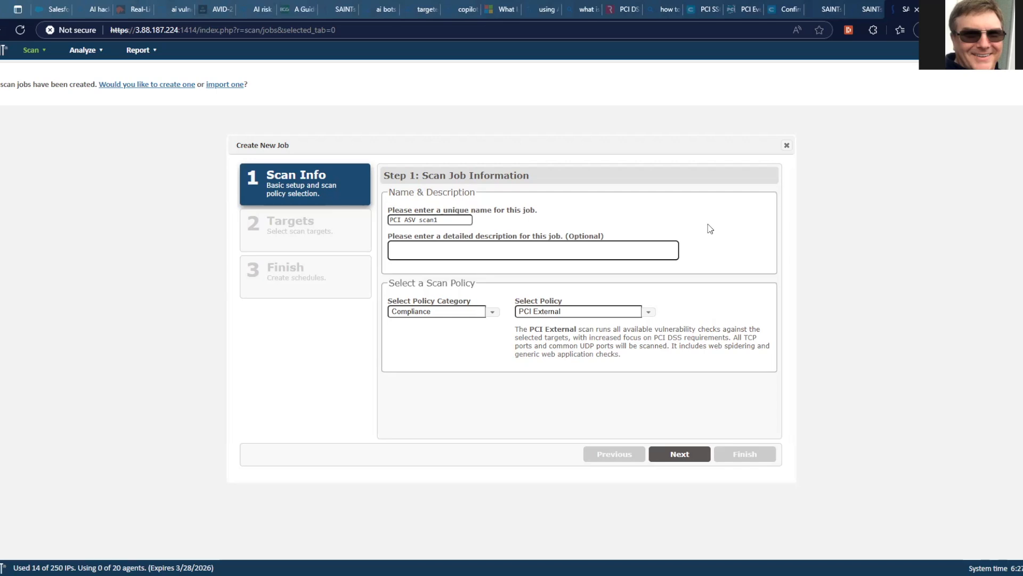
{"action": "left_click", "coordinate": [675, 455]}
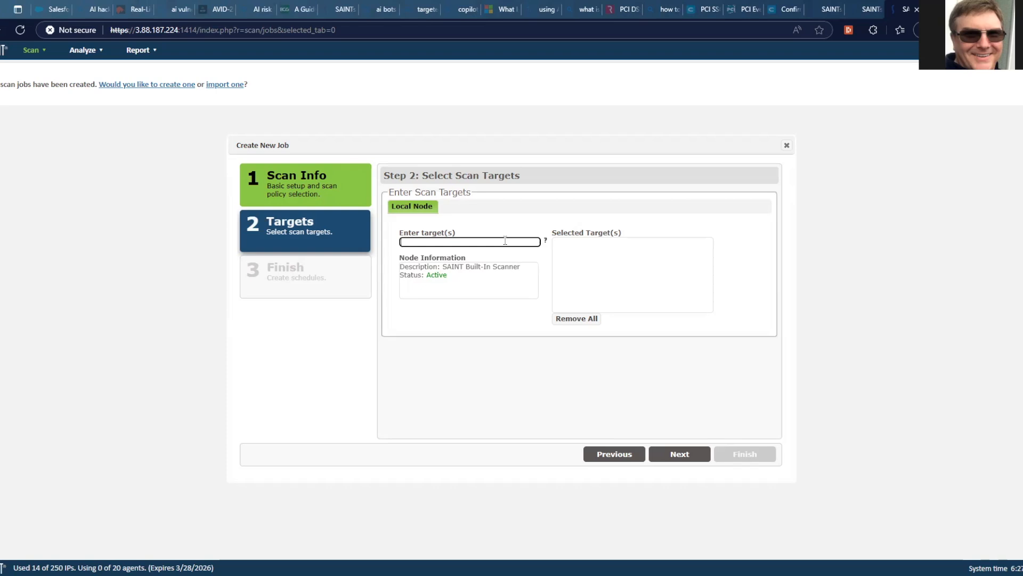
Add 10.9.0.1 and 10.9.0.190 as the job's scan targets and continue to scheduling.
{"action": "type", "text": "10.9.0.1, 10.9.0.190"}
{"action": "key", "text": "Return"}
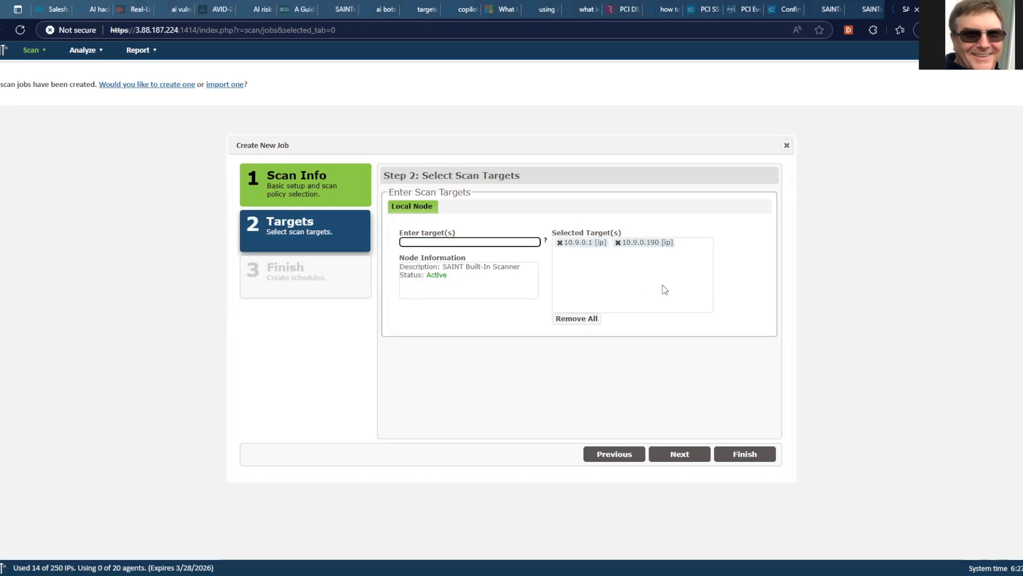
{"action": "left_click", "coordinate": [675, 454]}
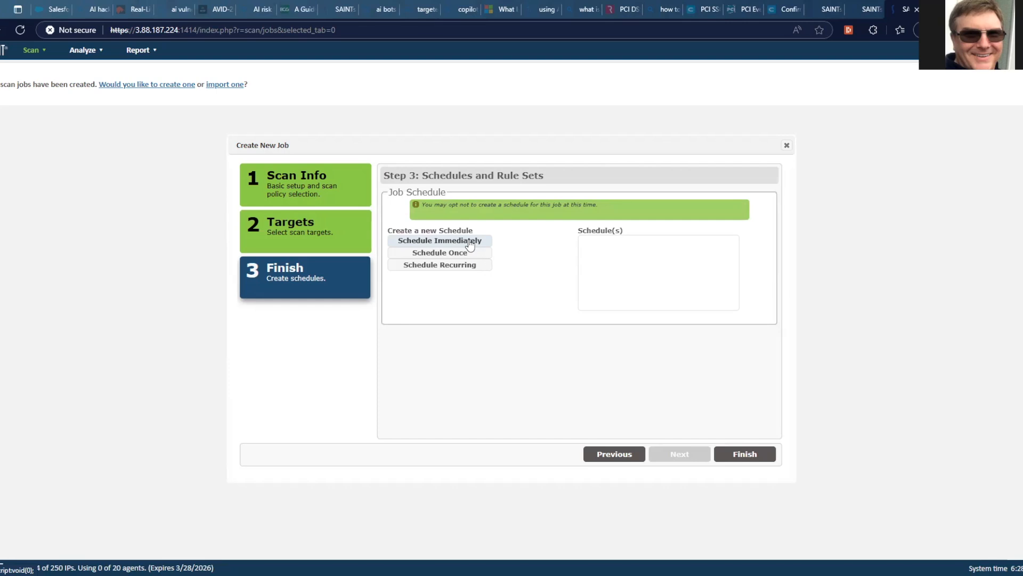
Add an immediate schedule and a one-time schedule with a scan time of 19:00 to the job.
{"action": "left_click", "coordinate": [469, 241]}
{"action": "left_click", "coordinate": [456, 253]}
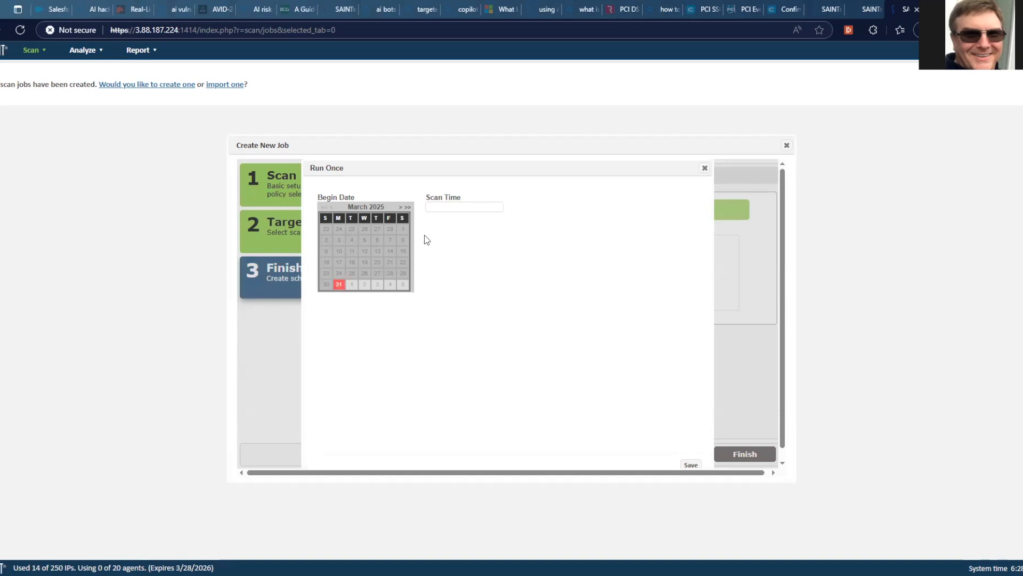
{"action": "left_click", "coordinate": [454, 208]}
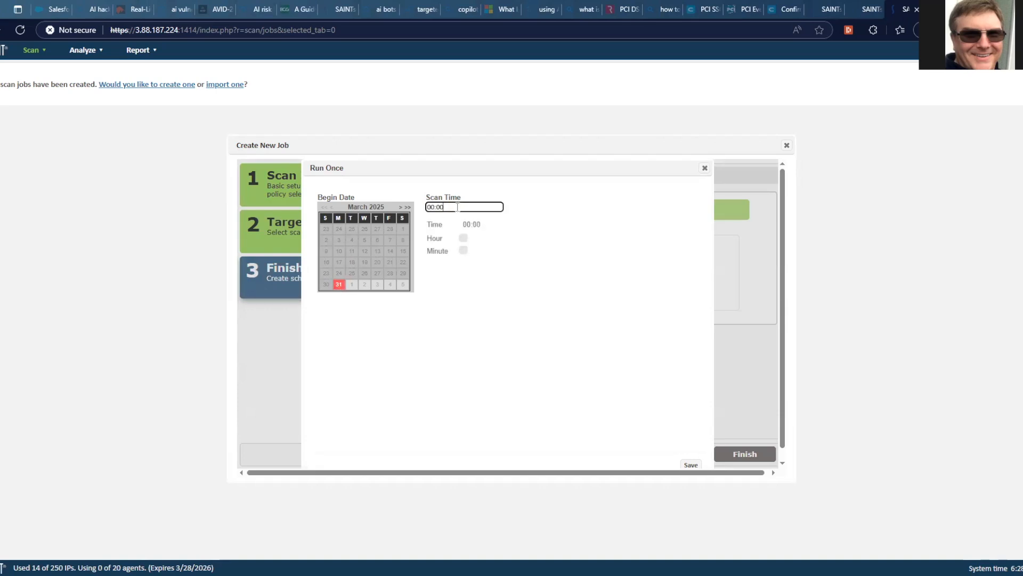
{"action": "left_click_drag", "start_coordinate": [463, 238], "coordinate": [529, 241]}
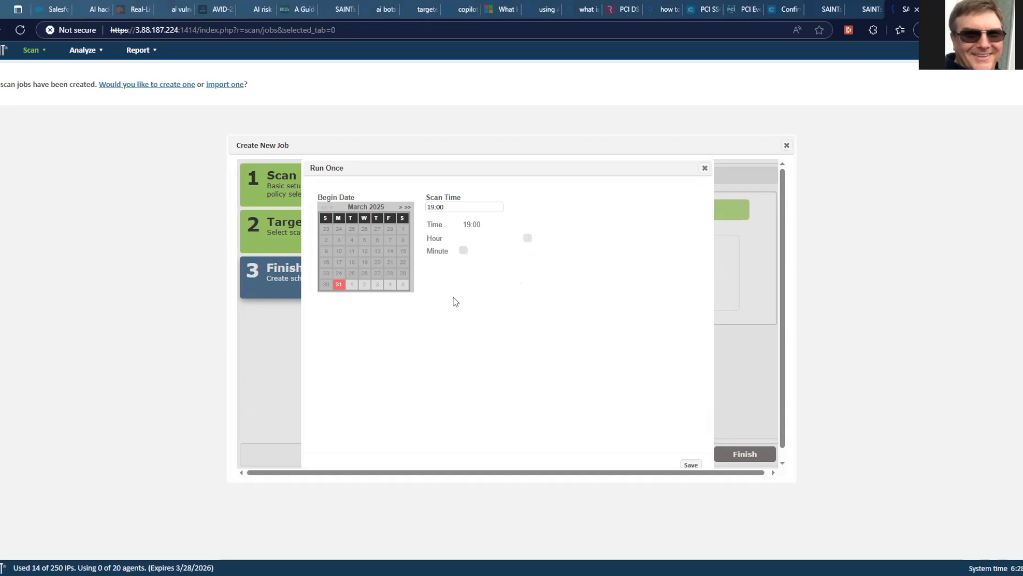
{"action": "left_click", "coordinate": [693, 465]}
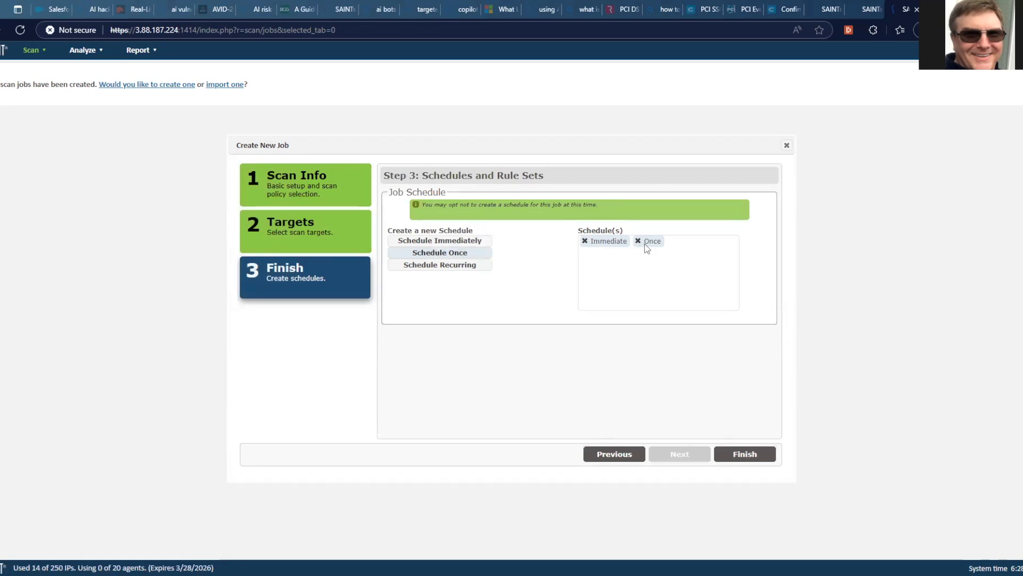
{"action": "mouse_move", "coordinate": [646, 247]}
Add a monthly recurring schedule that repeats every 3 months, entering 4 as the occurrence count, and save it.
{"action": "left_click", "coordinate": [450, 271]}
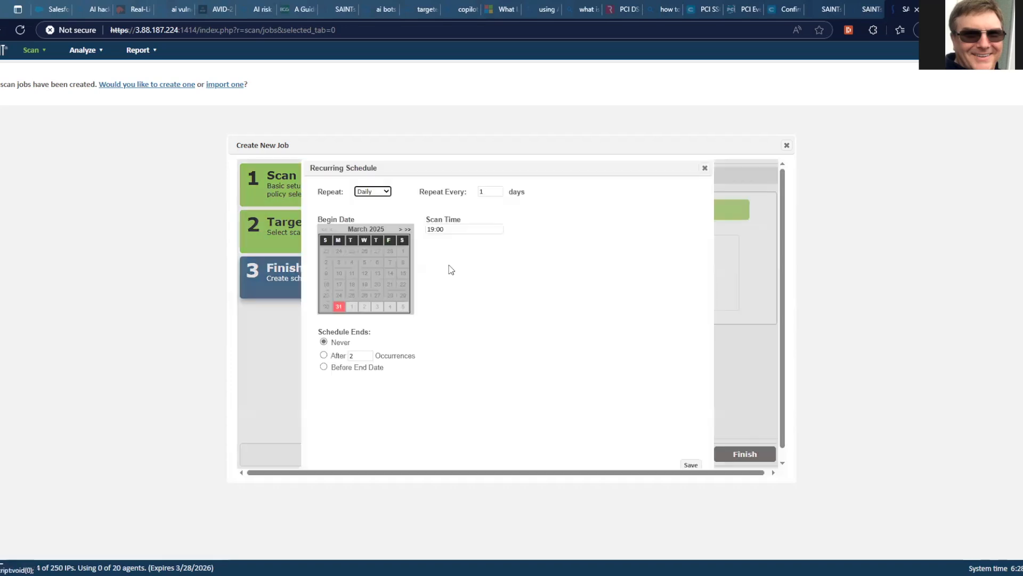
{"action": "left_click", "coordinate": [386, 193]}
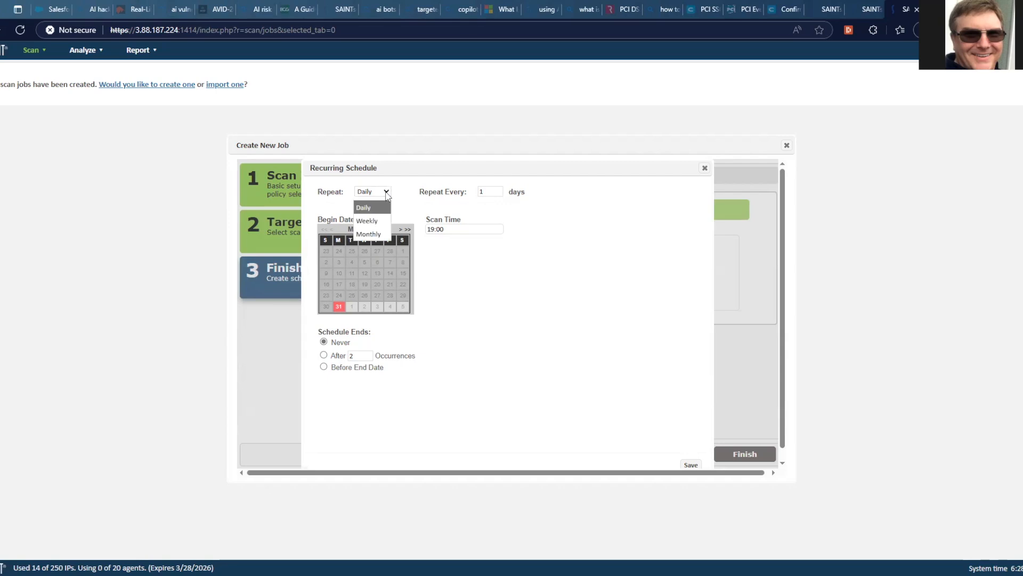
{"action": "left_click", "coordinate": [368, 235]}
{"action": "left_click", "coordinate": [489, 193]}
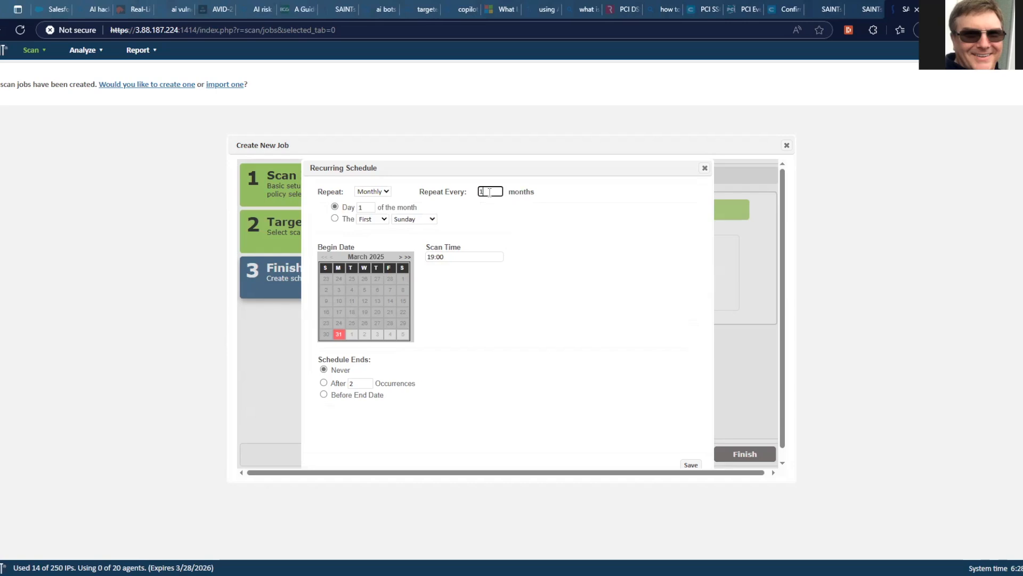
{"action": "type", "text": "3"}
{"action": "left_click", "coordinate": [356, 382]}
{"action": "type", "text": "2"}
{"action": "left_click", "coordinate": [373, 382]}
{"action": "key", "text": "BackSpace"}
{"action": "type", "text": "4"}
{"action": "left_click", "coordinate": [689, 465]}
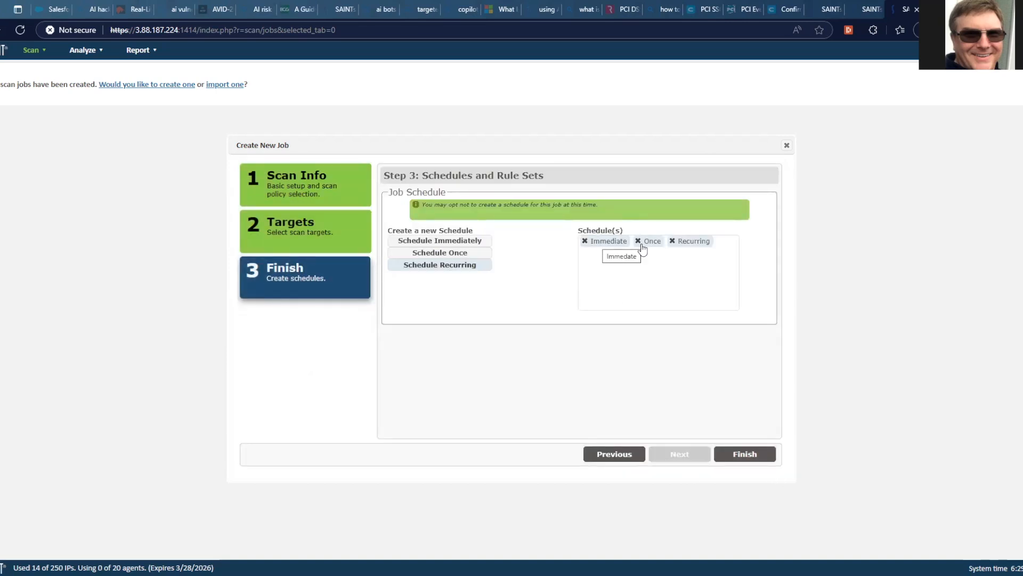
Check the details of the job's schedules and finish creating the scan job.
{"action": "mouse_move", "coordinate": [642, 248]}
{"action": "mouse_move", "coordinate": [694, 241]}
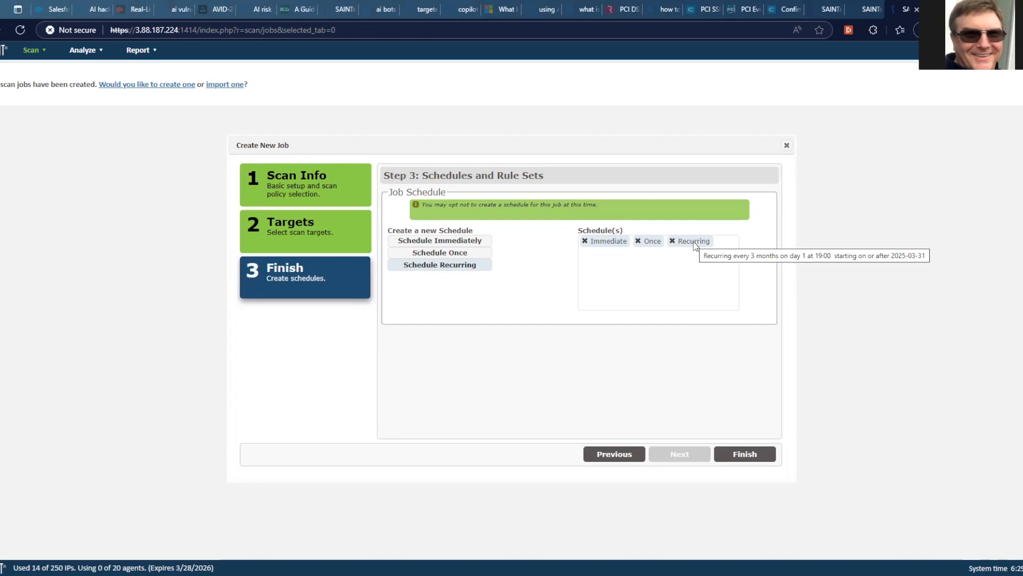
{"action": "left_click", "coordinate": [741, 454]}
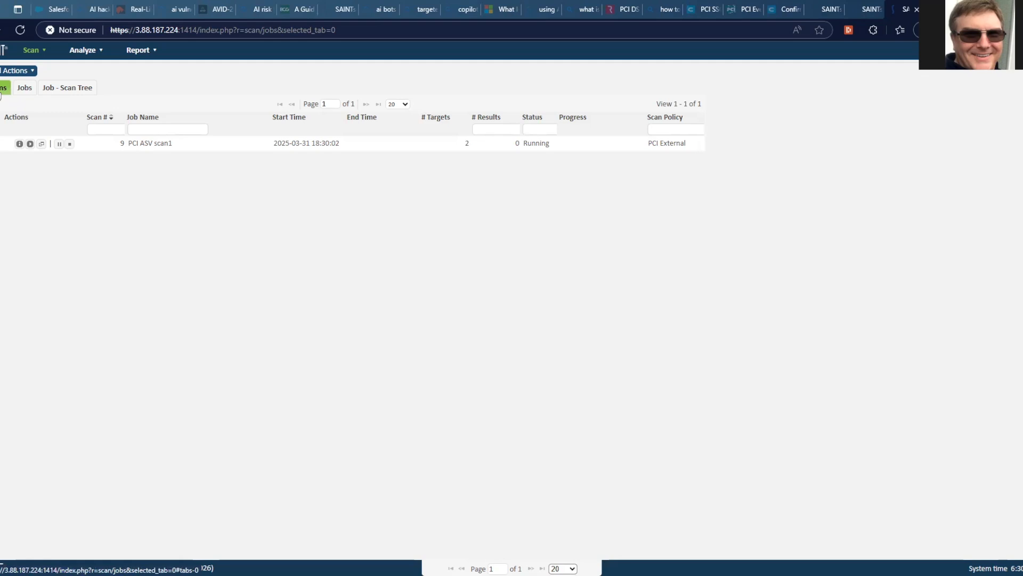
Review the new job in the jobs list and in the expanded job-scan tree, and return to the scans list.
{"action": "mouse_move", "coordinate": [30, 53]}
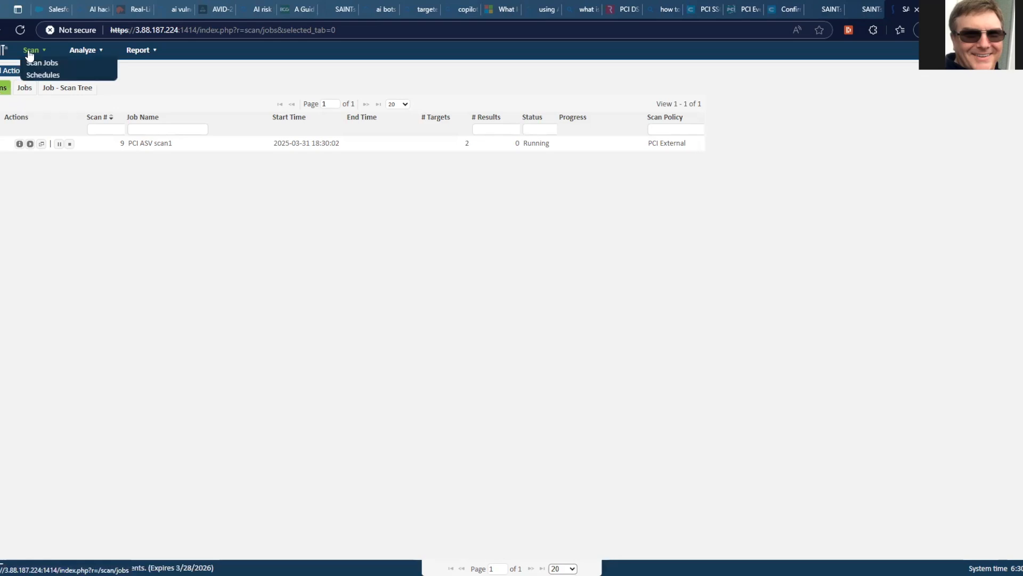
{"action": "left_click", "coordinate": [25, 88]}
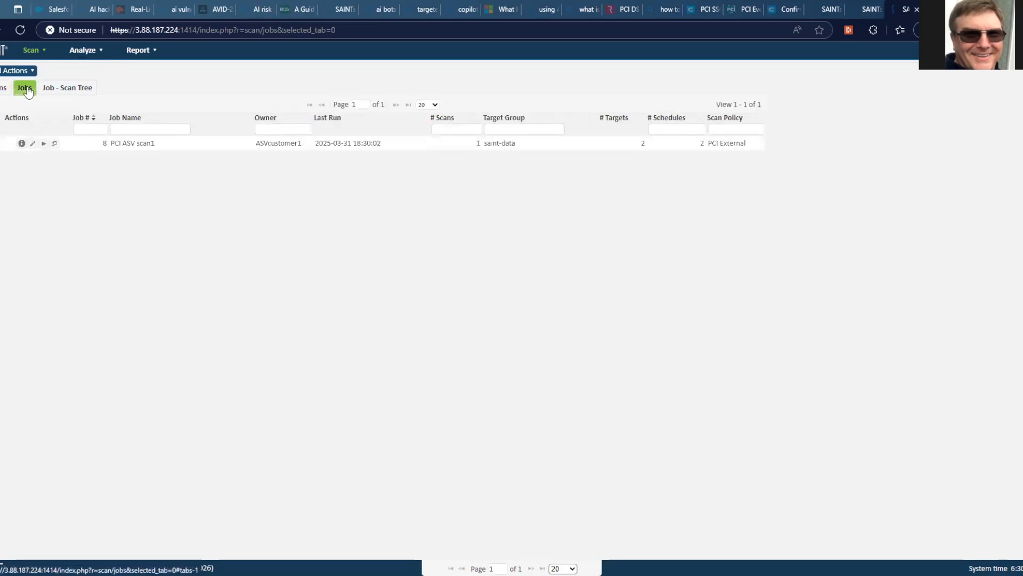
{"action": "left_click", "coordinate": [5, 89]}
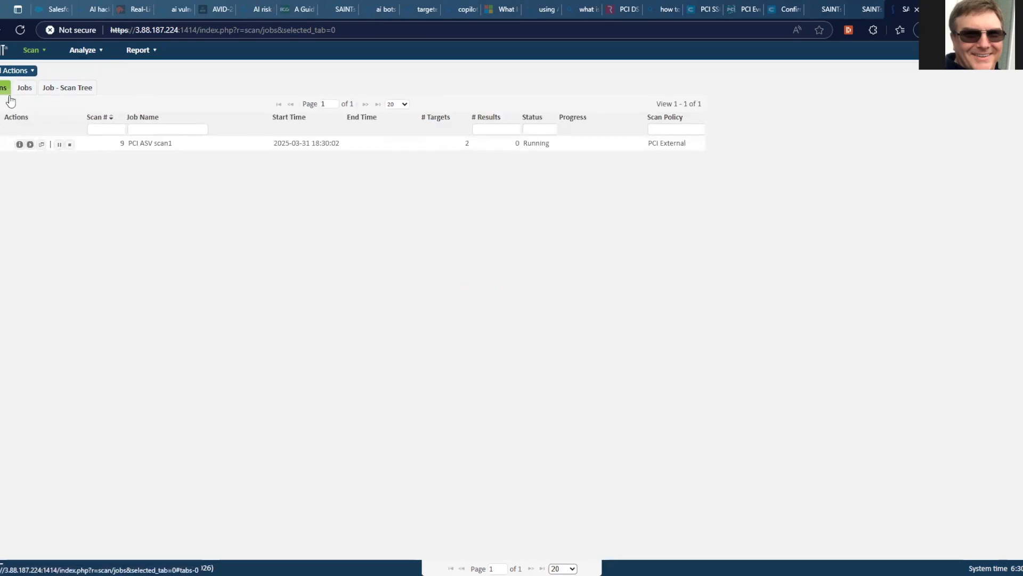
{"action": "left_click", "coordinate": [69, 89]}
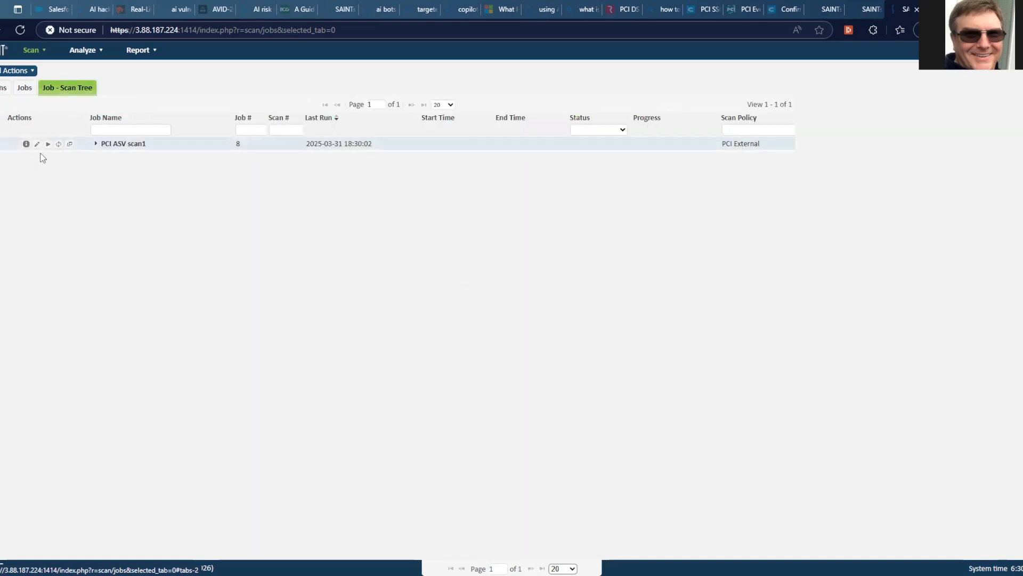
{"action": "left_click", "coordinate": [96, 145]}
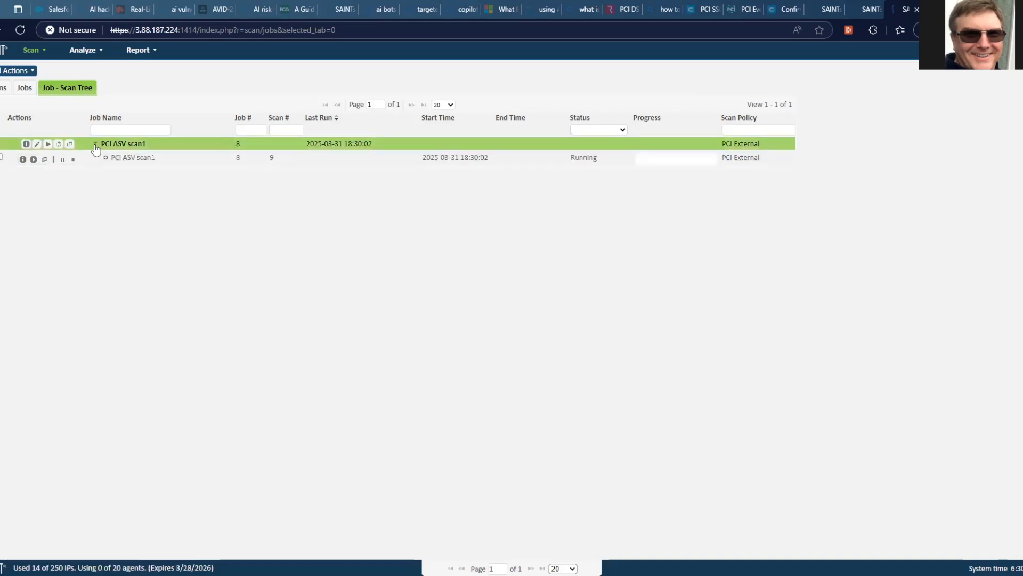
{"action": "left_click", "coordinate": [95, 144]}
{"action": "left_click", "coordinate": [3, 88]}
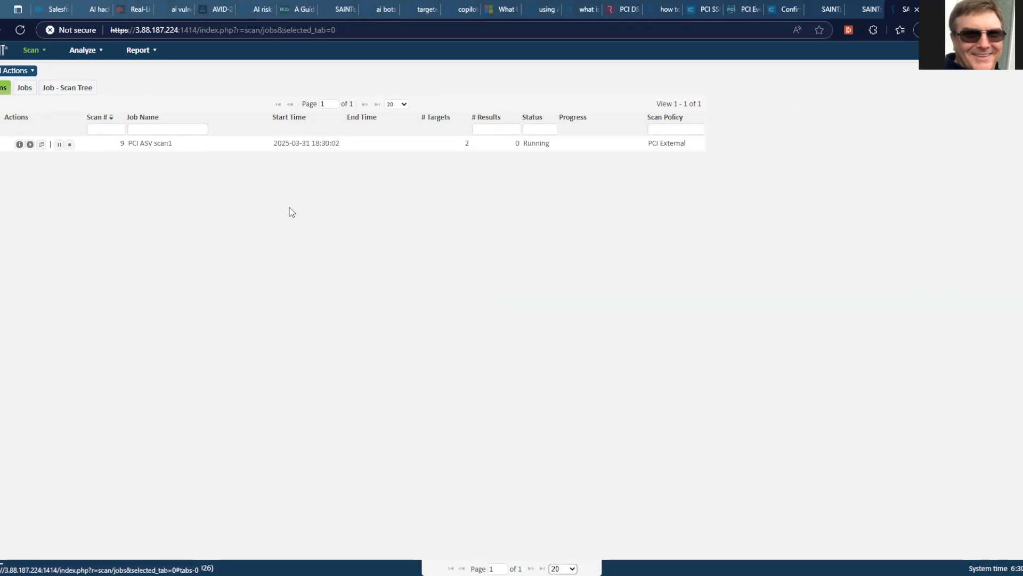
Add the Owner, # Targets Scanned, PCI and Scan Category columns to the scans grid's column selection.
{"action": "left_click", "coordinate": [16, 70]}
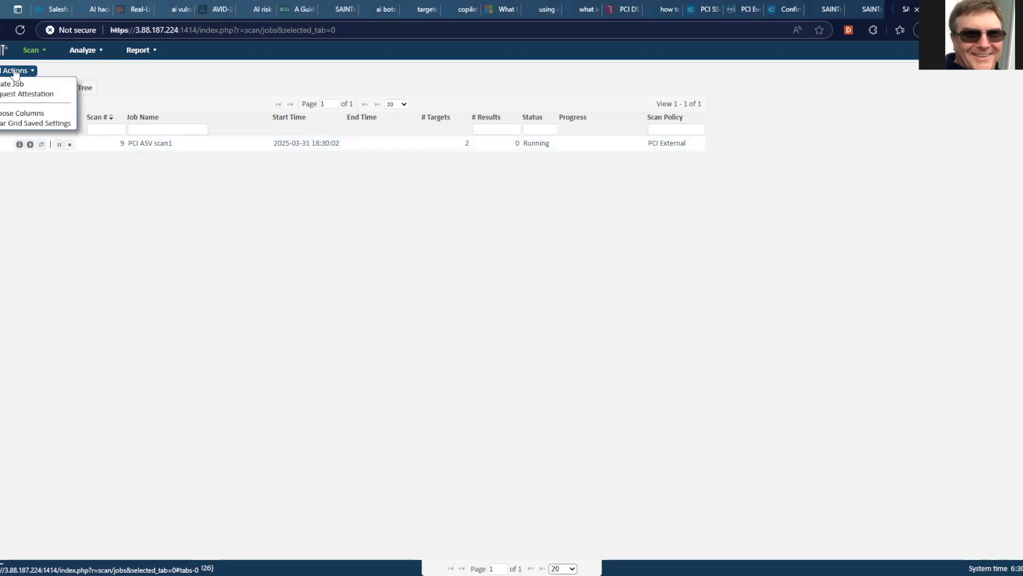
{"action": "left_click", "coordinate": [21, 114]}
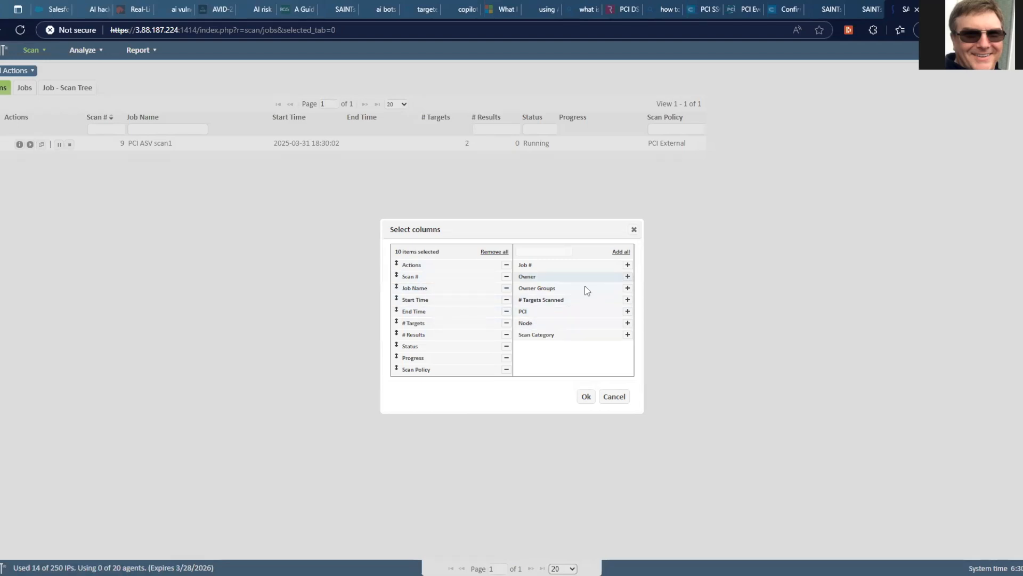
{"action": "left_click", "coordinate": [628, 276]}
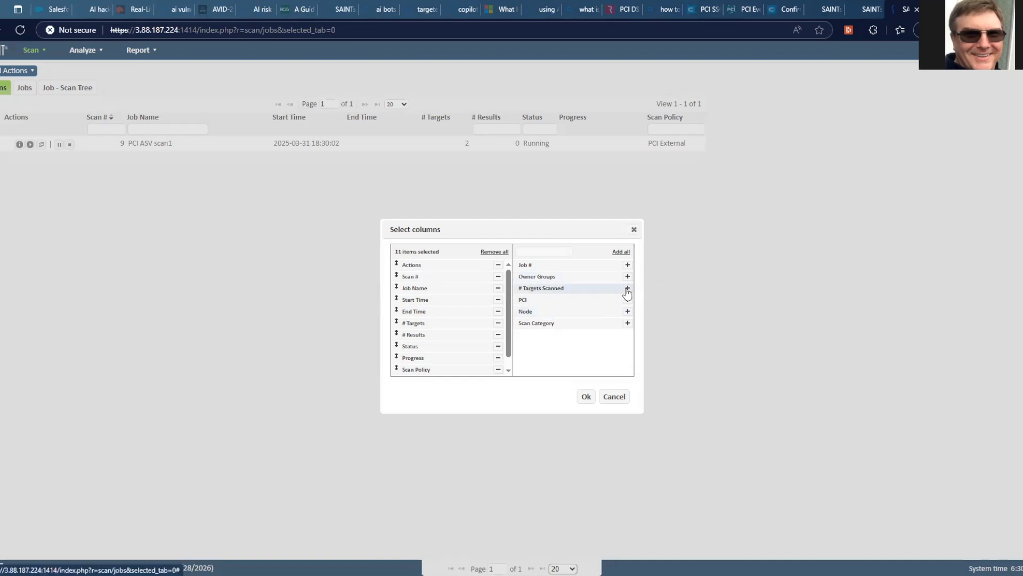
{"action": "left_click", "coordinate": [628, 288]}
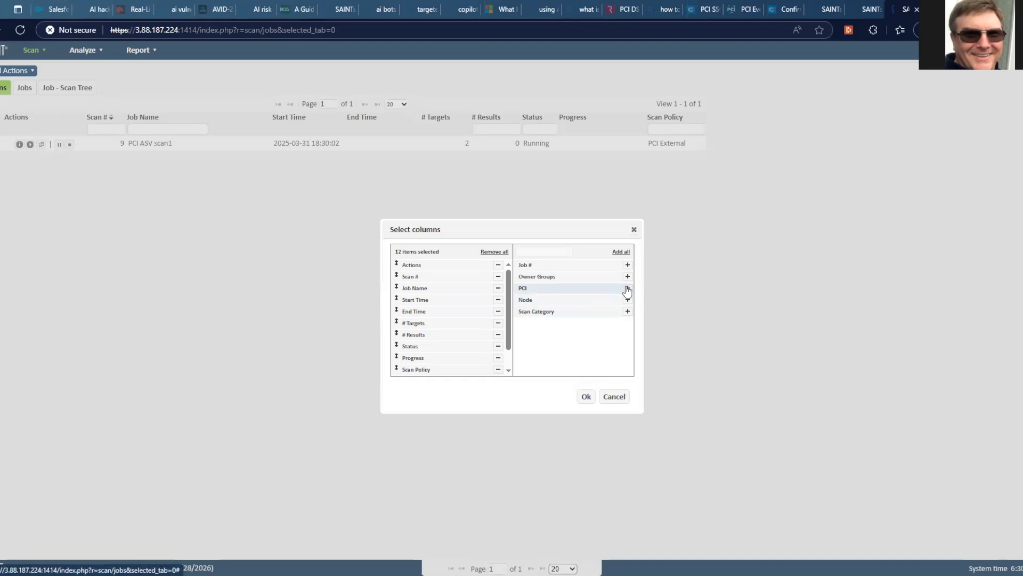
{"action": "left_click", "coordinate": [628, 289]}
{"action": "left_click", "coordinate": [628, 300]}
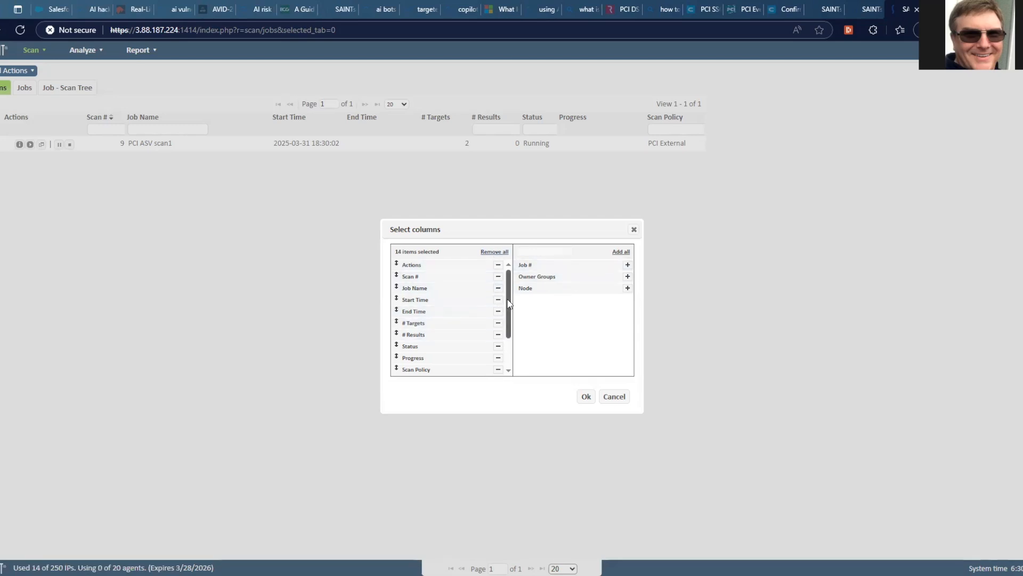
Reorder the selected columns so that Scan Category and Scan Policy come directly after Actions.
{"action": "scroll", "coordinate": [508, 308], "scroll_direction": "down", "scroll_amount": 2}
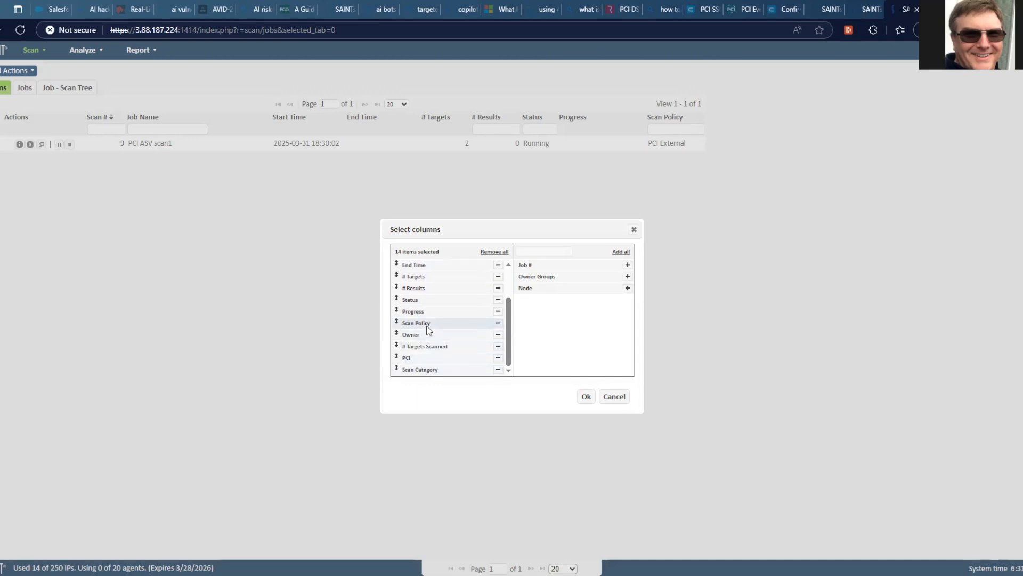
{"action": "left_click_drag", "start_coordinate": [427, 328], "coordinate": [432, 283]}
{"action": "scroll", "coordinate": [439, 326], "scroll_direction": "down", "scroll_amount": 2}
{"action": "left_click_drag", "start_coordinate": [432, 373], "coordinate": [425, 272]}
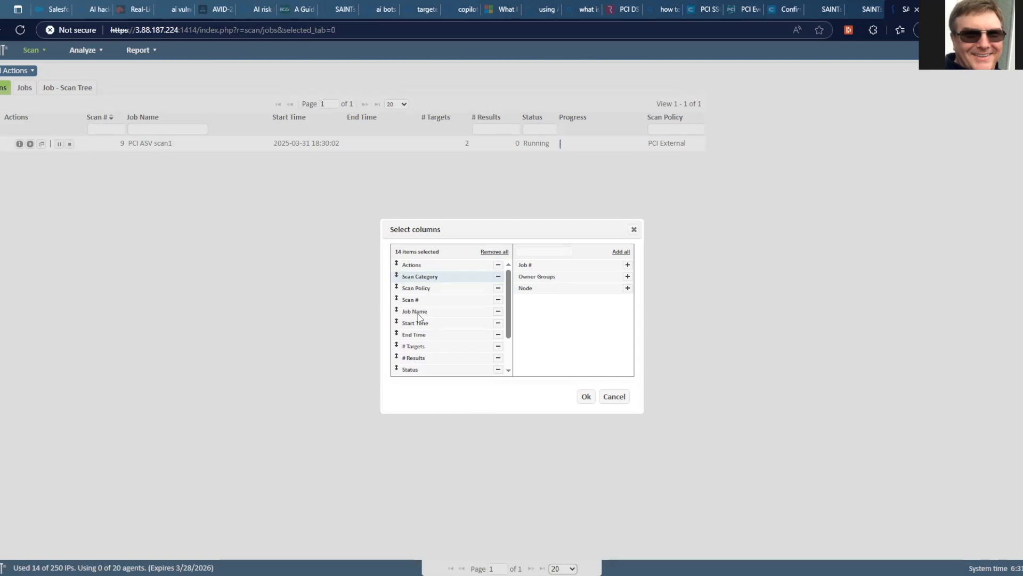
Move the Status and Progress columns to the end of the column order and apply the grid layout.
{"action": "scroll", "coordinate": [454, 340], "scroll_direction": "down", "scroll_amount": 2}
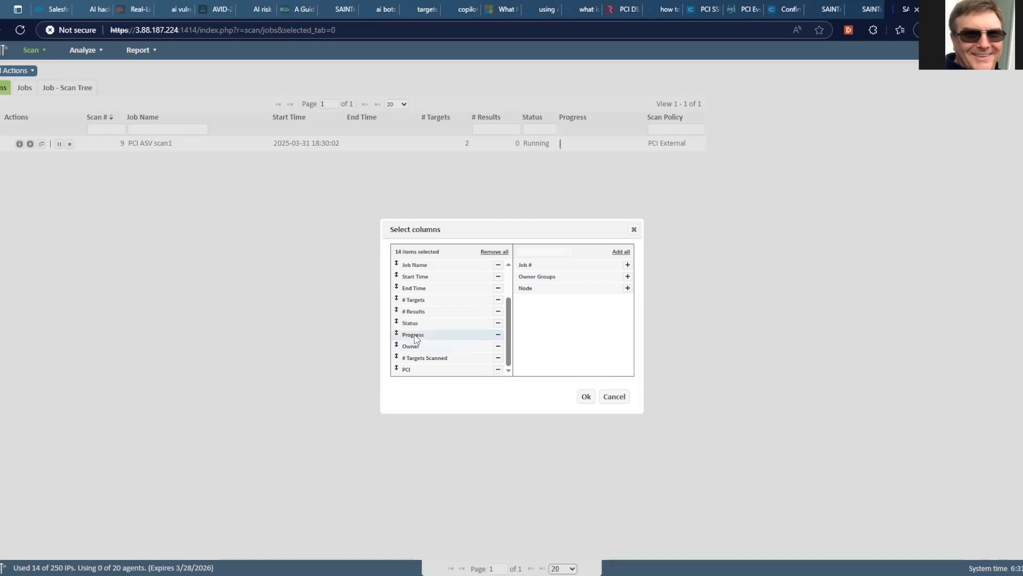
{"action": "left_click_drag", "start_coordinate": [415, 337], "coordinate": [418, 368]}
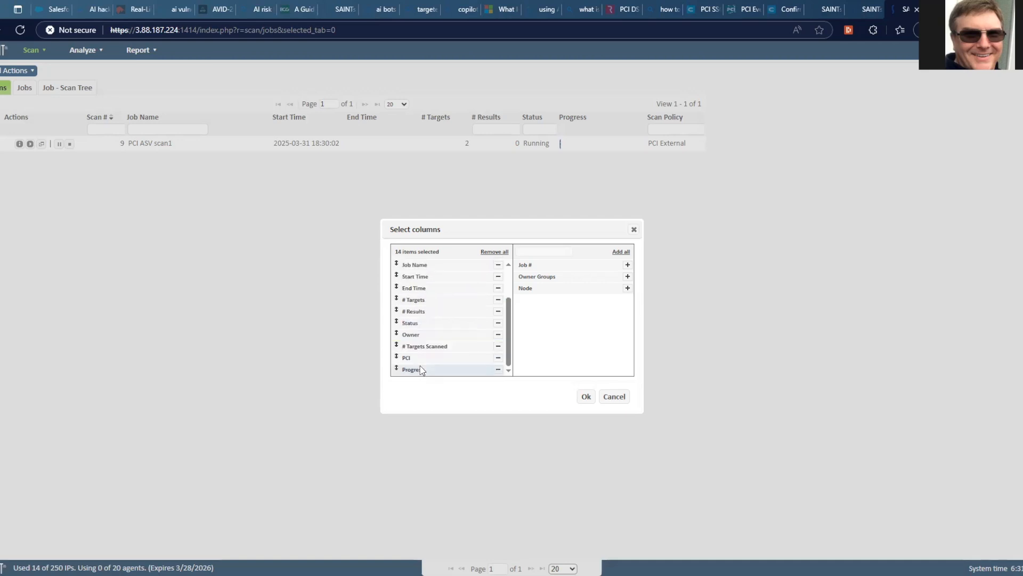
{"action": "left_click_drag", "start_coordinate": [415, 329], "coordinate": [420, 363]}
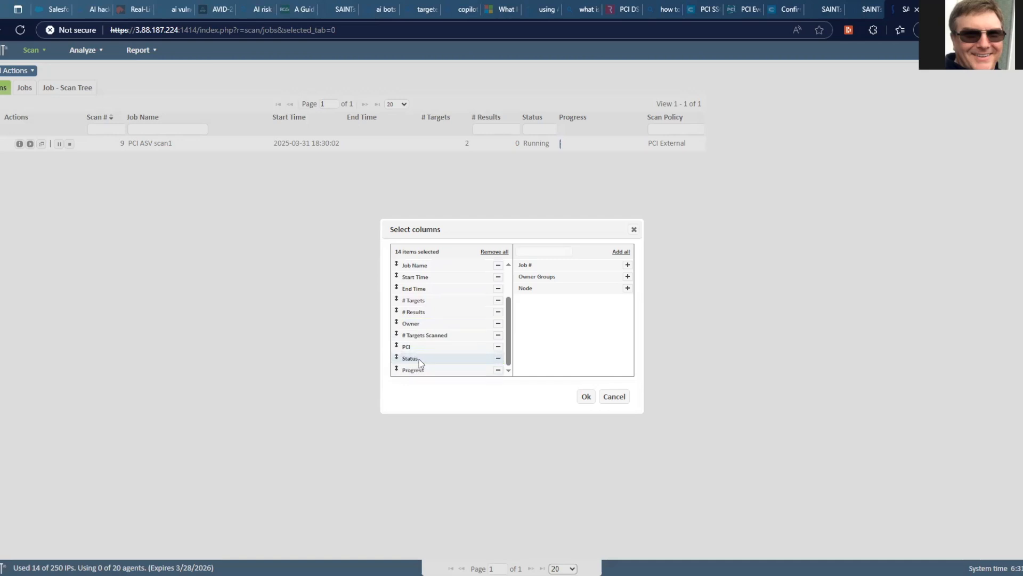
{"action": "left_click", "coordinate": [587, 396]}
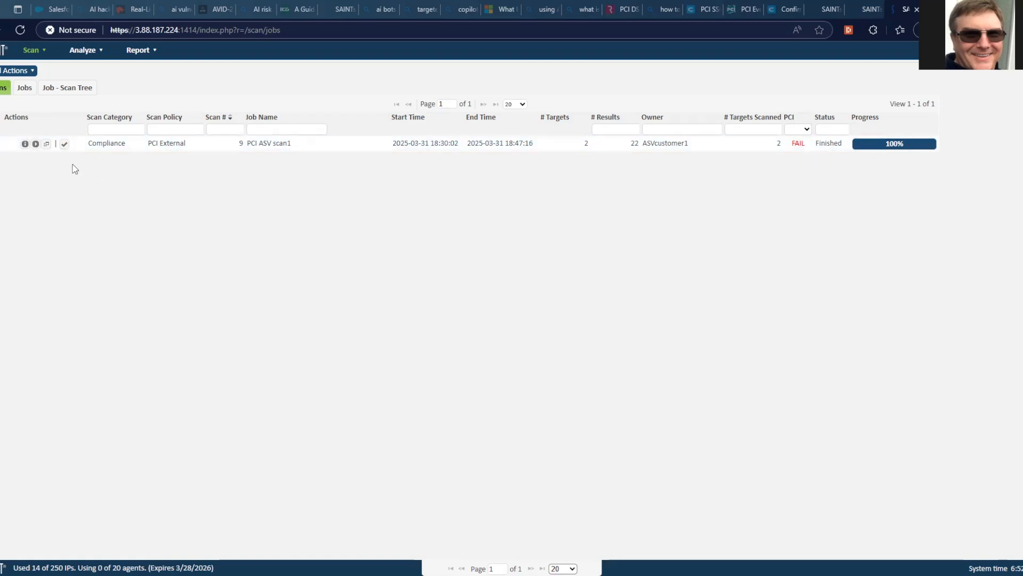
Open all scan results for analysis and confirm the PCI ASV scan1 job with its 2025/03/31 18:30:02 scan as the data set.
{"action": "left_click", "coordinate": [79, 53]}
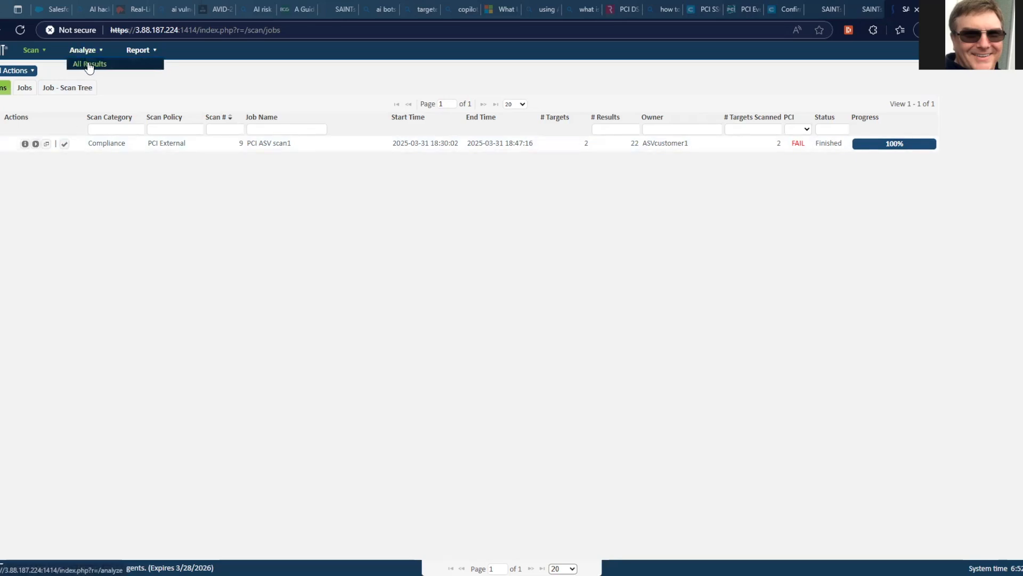
{"action": "left_click", "coordinate": [89, 65]}
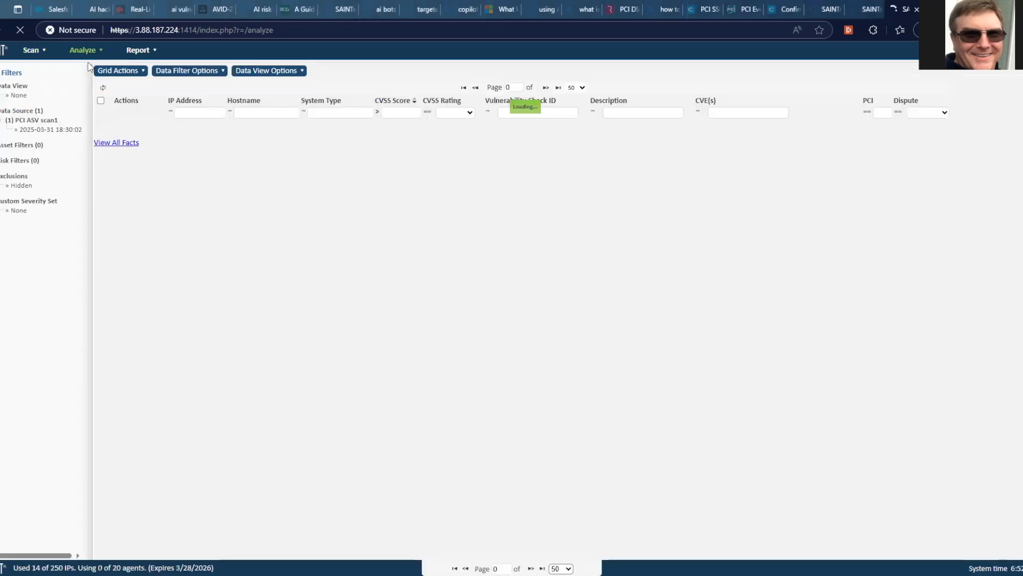
{"action": "left_click", "coordinate": [182, 70]}
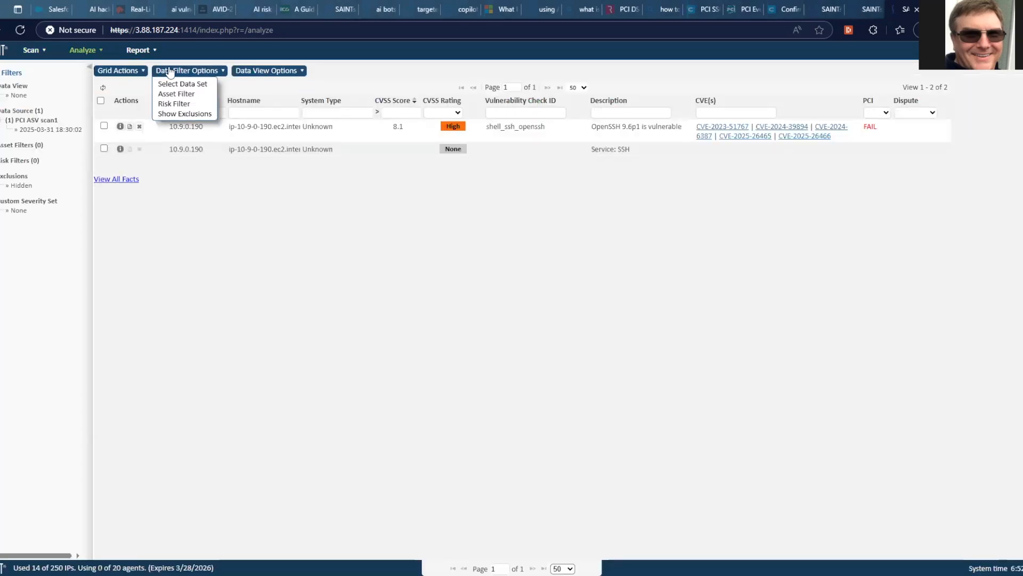
{"action": "left_click", "coordinate": [176, 84]}
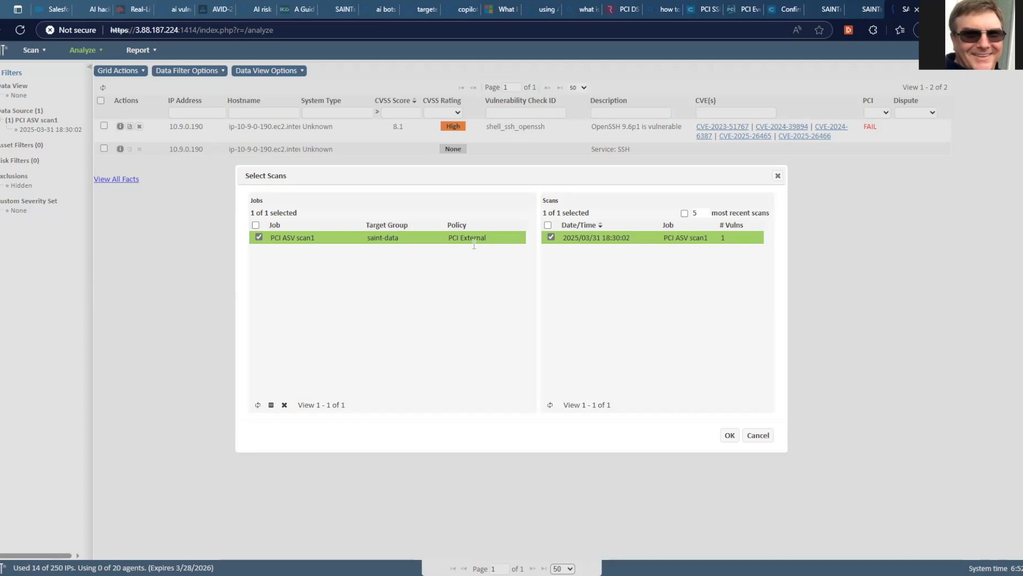
{"action": "left_click", "coordinate": [551, 238]}
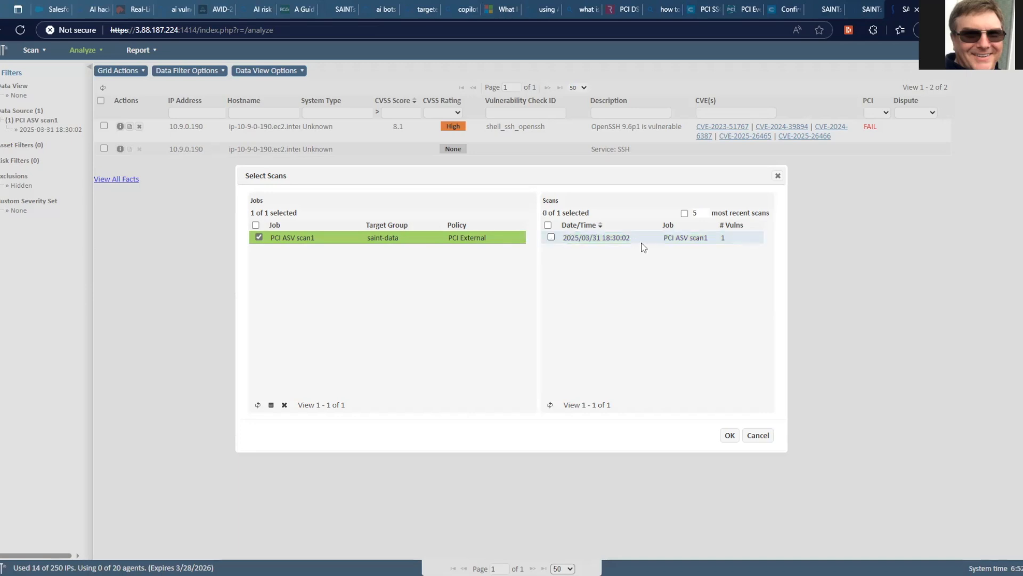
{"action": "left_click", "coordinate": [551, 237]}
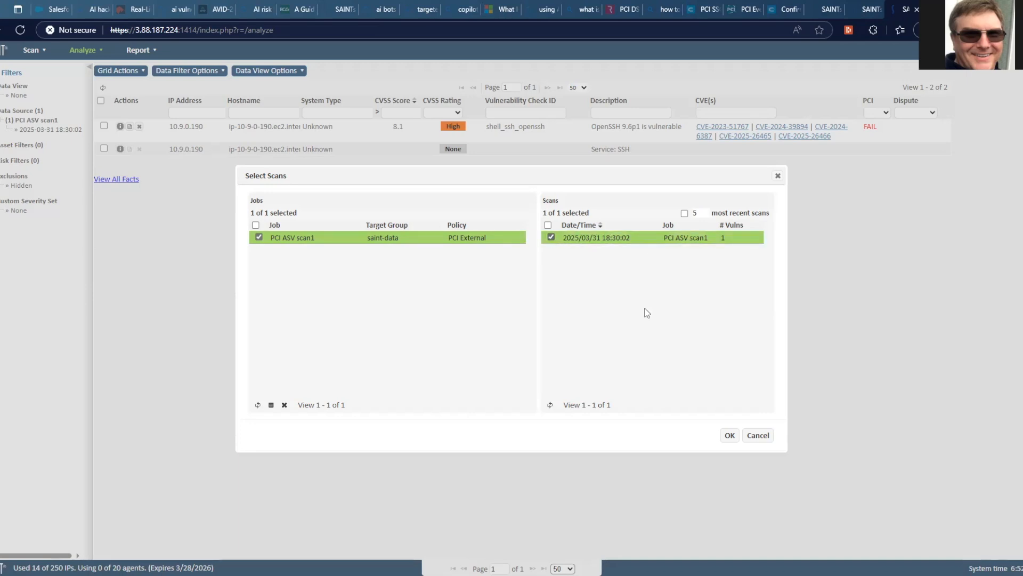
{"action": "left_click", "coordinate": [730, 435]}
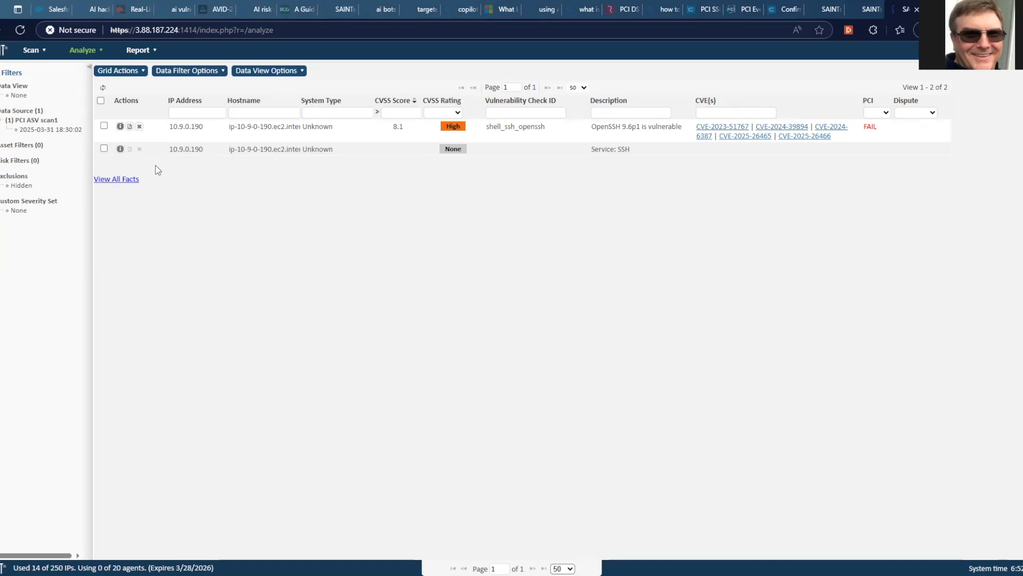
Review the detailed information and the tutorial article for the "OpenSSH 9.6p1 is vulnerable" finding, closing each after reading.
{"action": "left_click", "coordinate": [120, 128]}
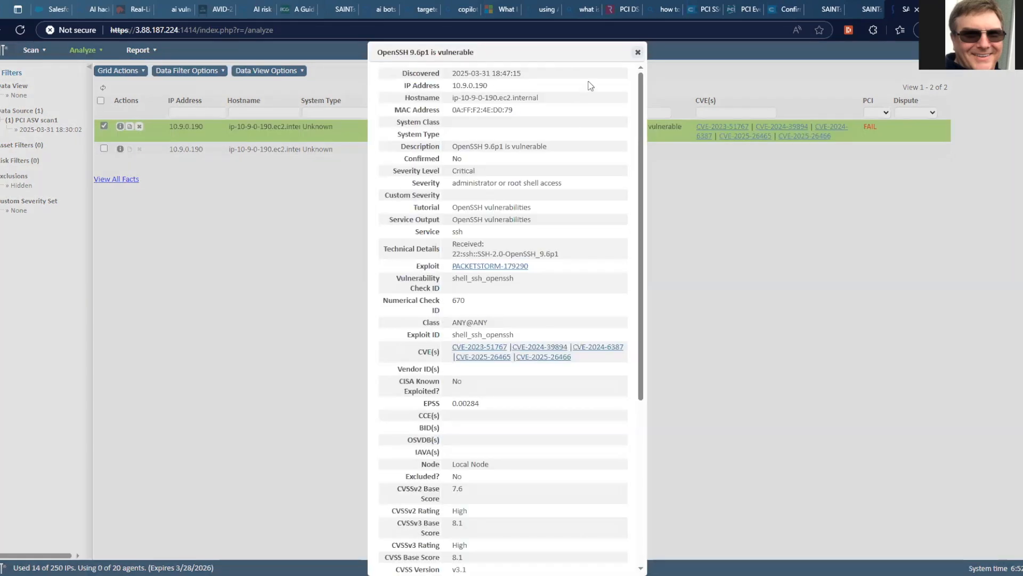
{"action": "left_click", "coordinate": [638, 53]}
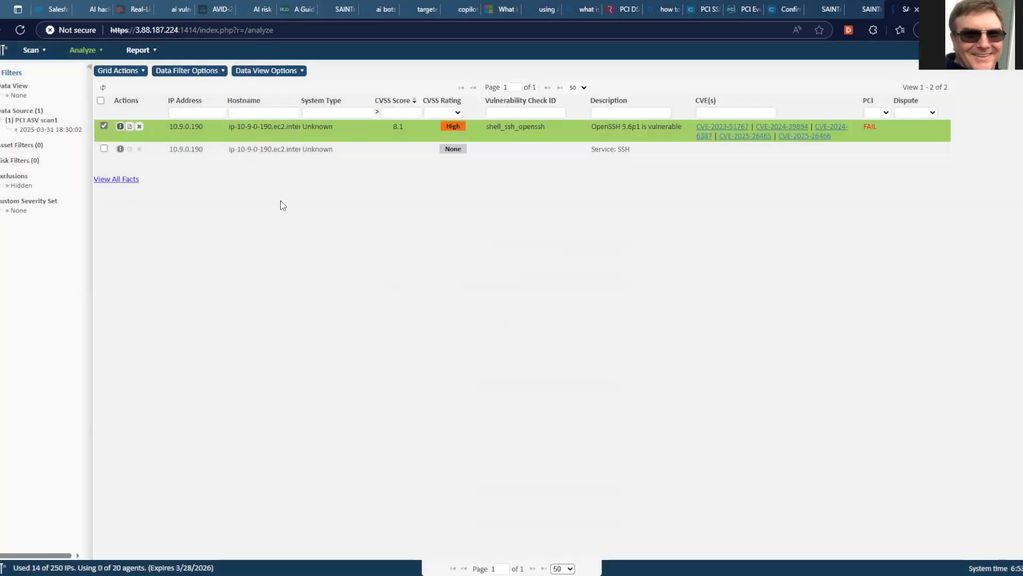
{"action": "left_click", "coordinate": [129, 128]}
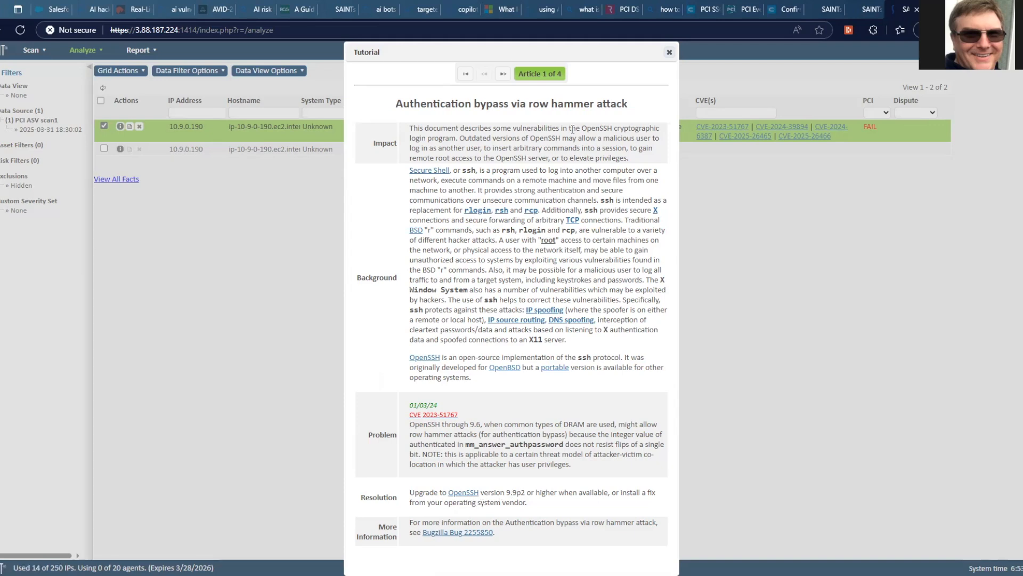
{"action": "left_click", "coordinate": [670, 53]}
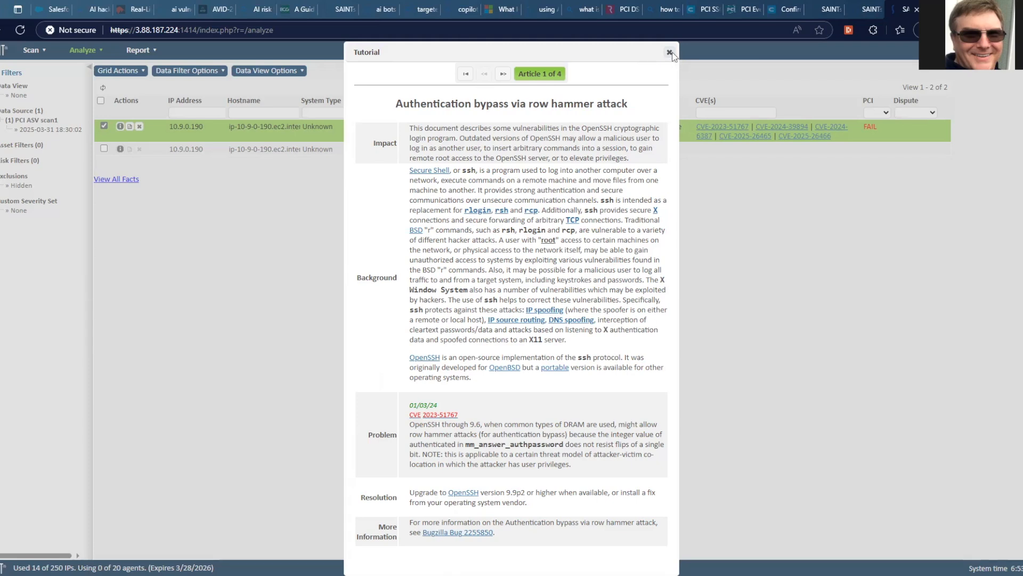